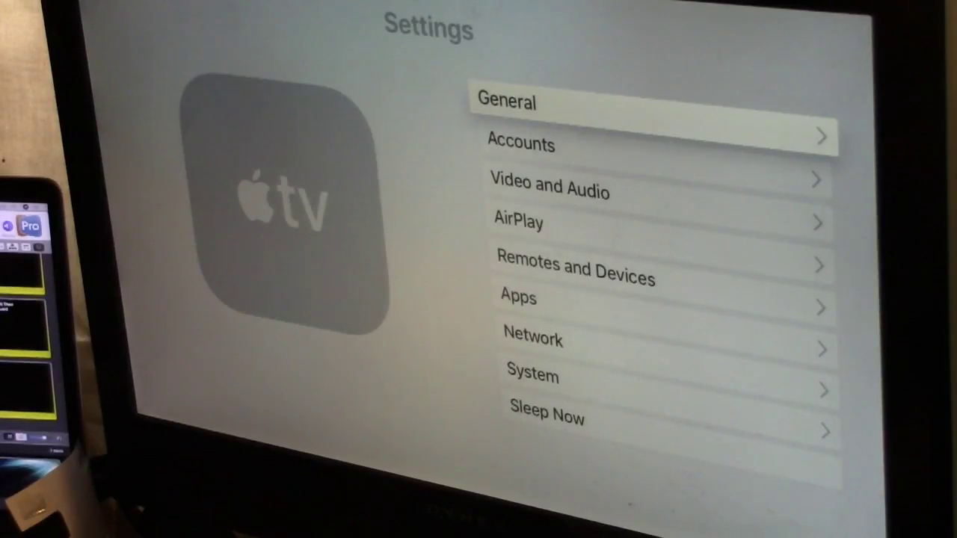
Step: Open the Apple TV's AirPlay settings and go into the options controlling who can use AirPlay
key("Down")
key("Down")
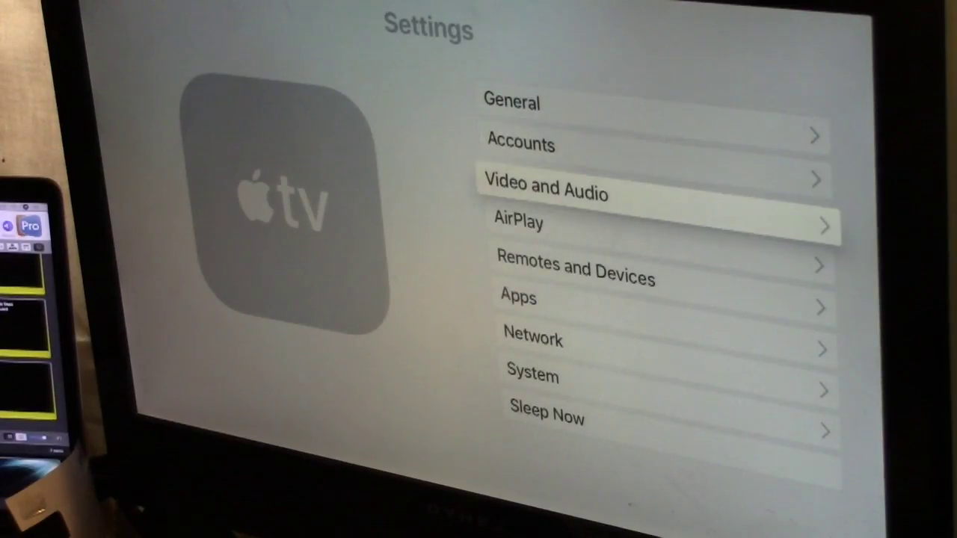
key("Down")
key("Return")
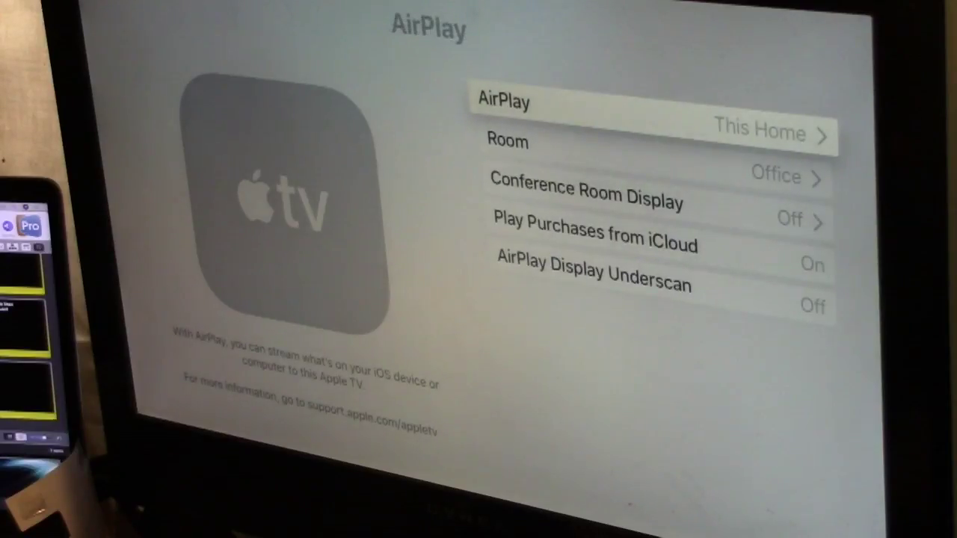
key("Down")
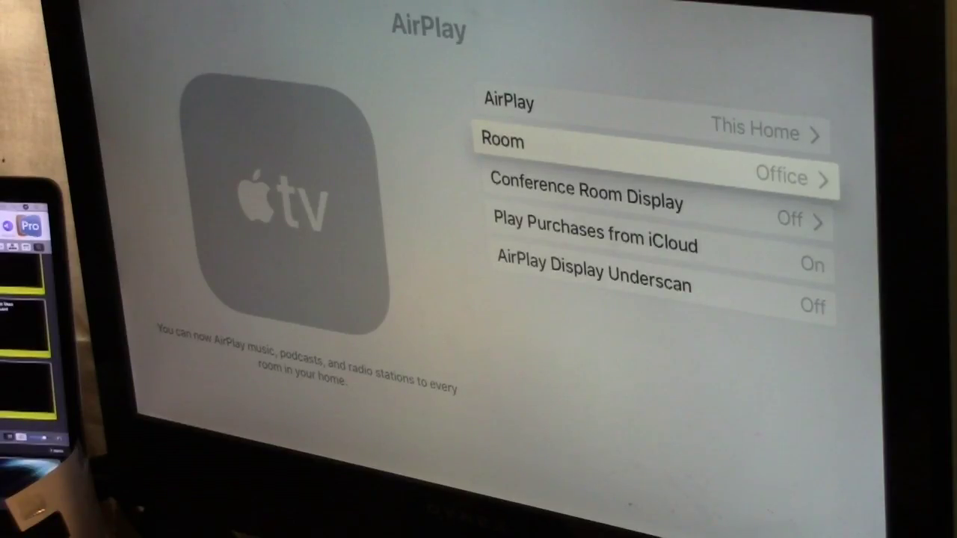
key("Down")
key("Up")
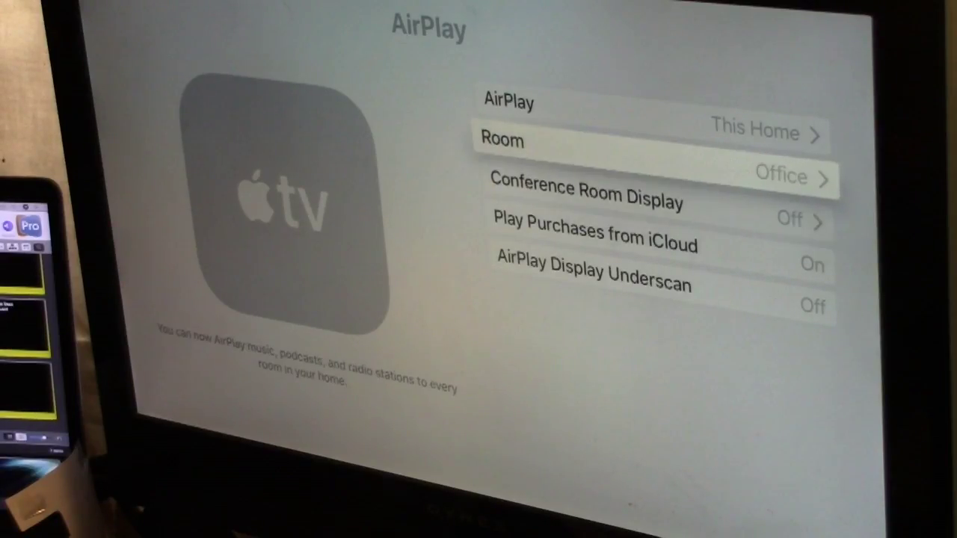
key("Up")
key("Return")
Step: Review the AirPlay access choices Everyone, Anyone on the Same Network and Only People Sharing This Home, leaving the selection as is
key("Down")
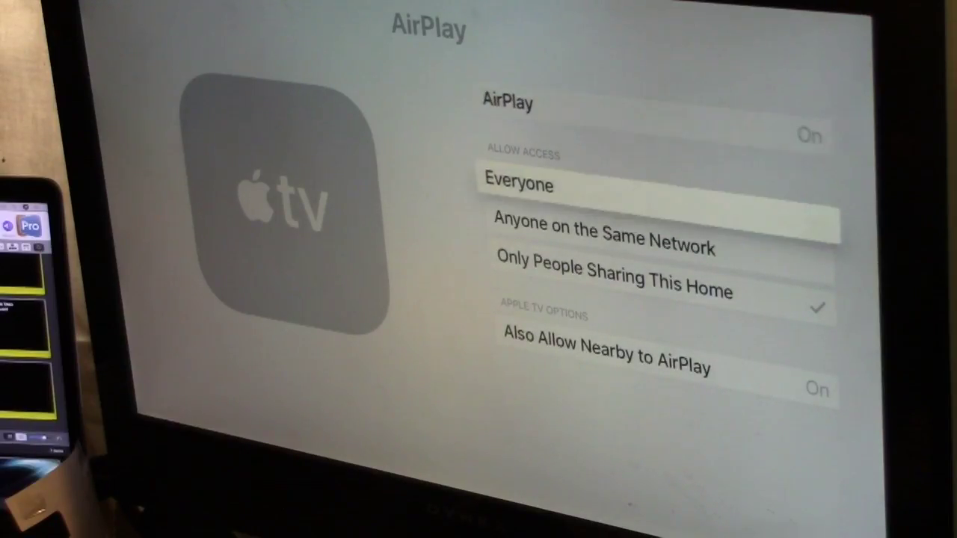
key("Down")
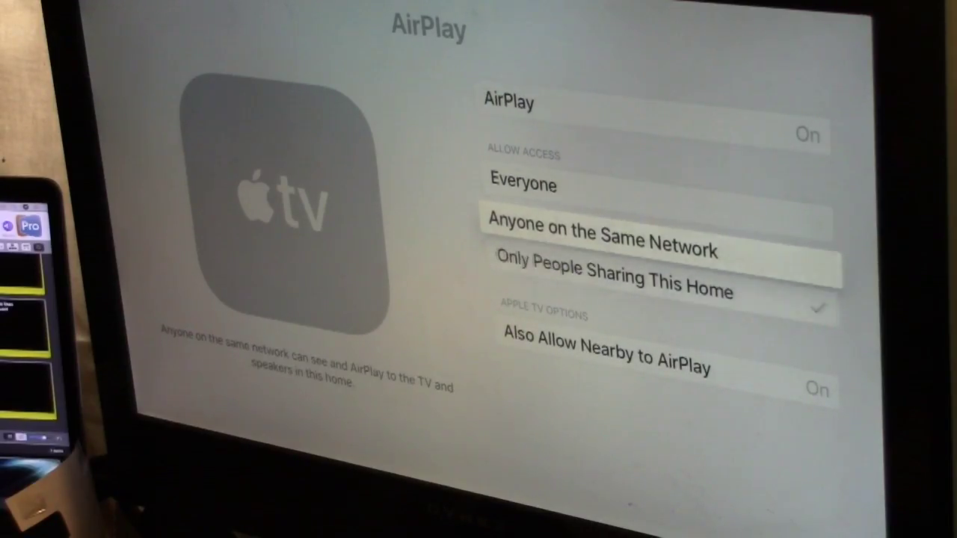
key("Down")
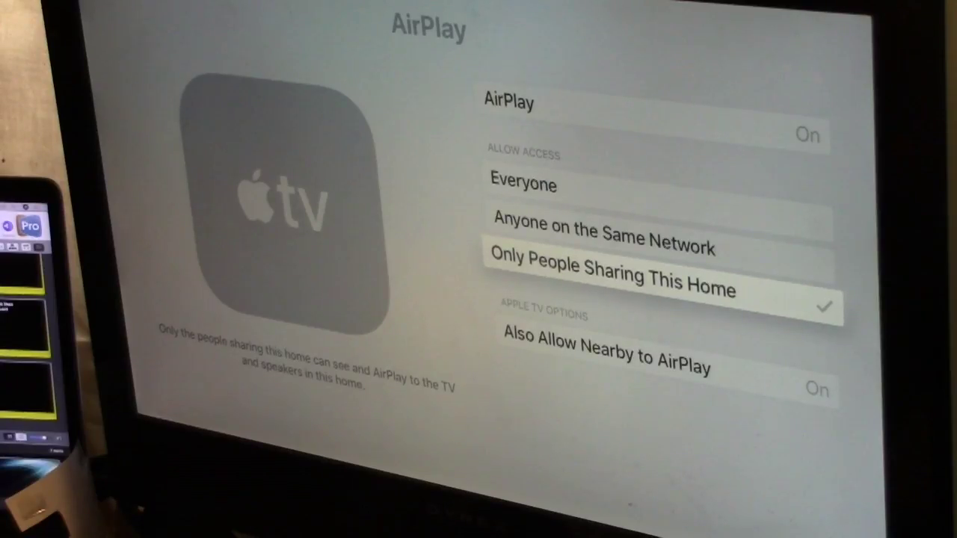
key("Up")
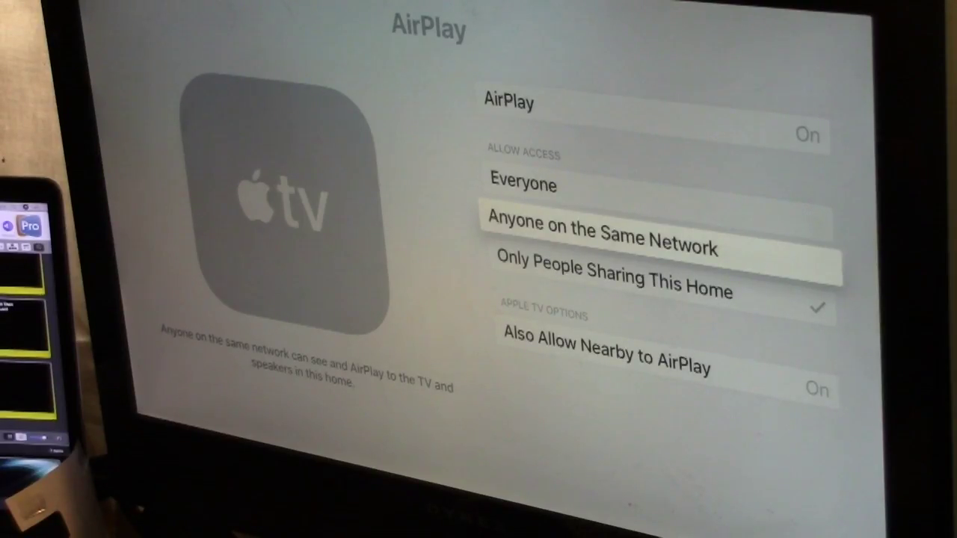
key("Down")
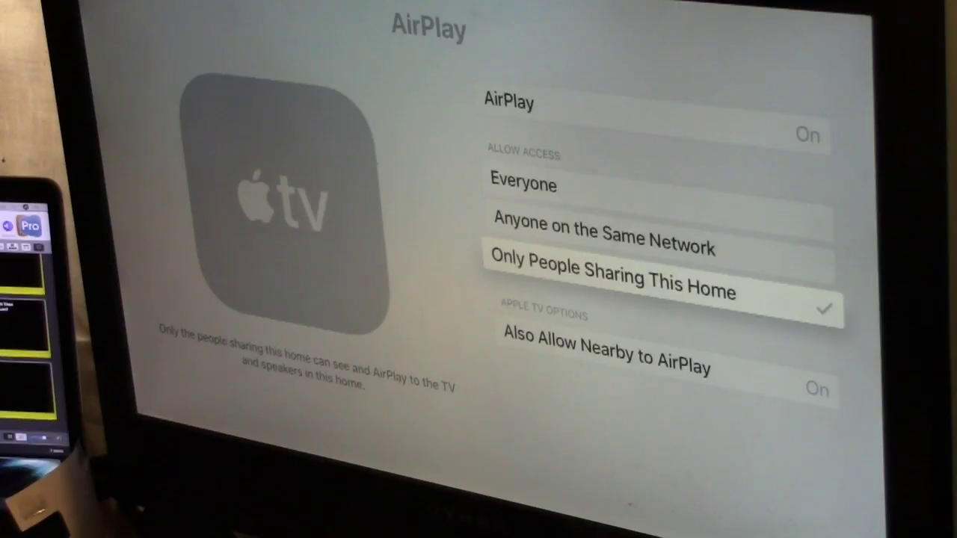
key("Up")
key("Down")
key("Up")
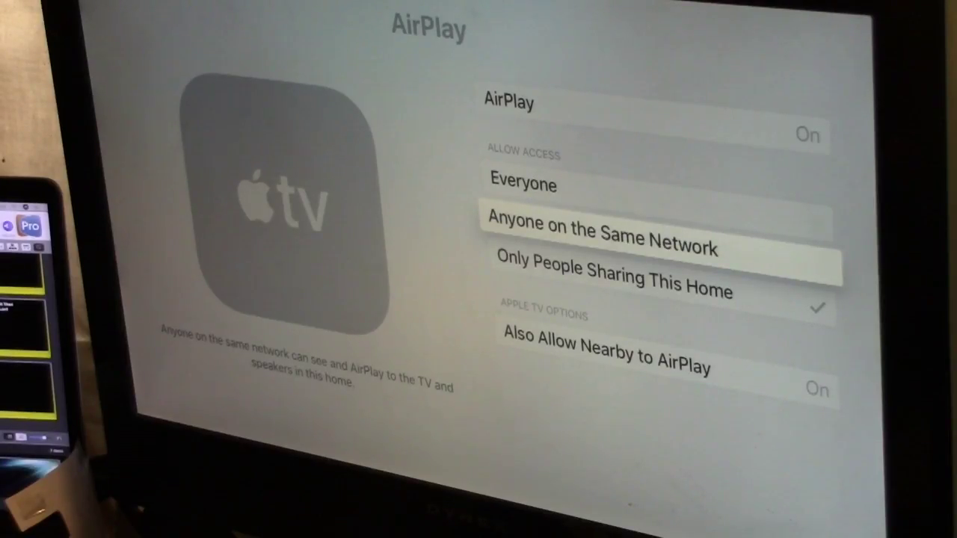
key("Up")
key("Escape")
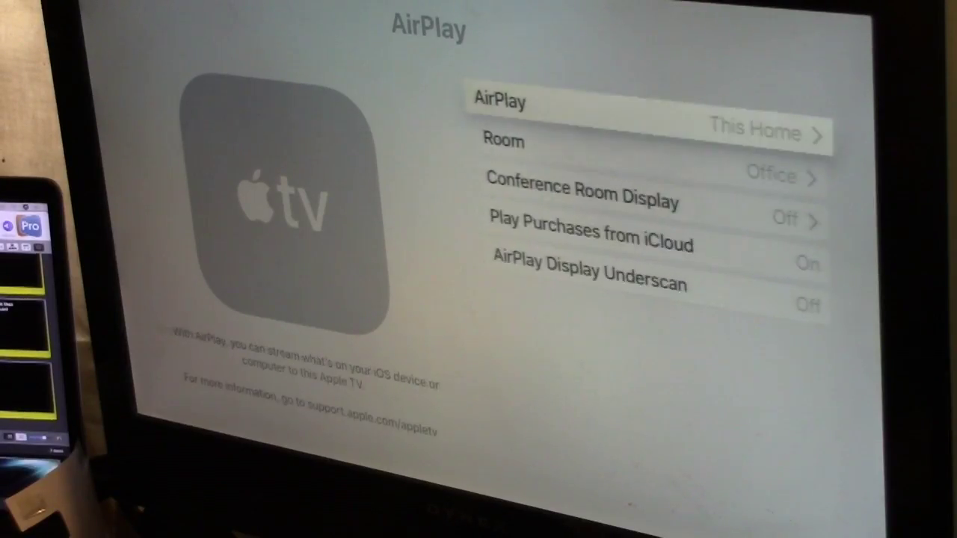
key("Escape")
Step: Check which Wi-Fi network the Apple TV uses in its Network settings and return to the main settings list
key("Down")
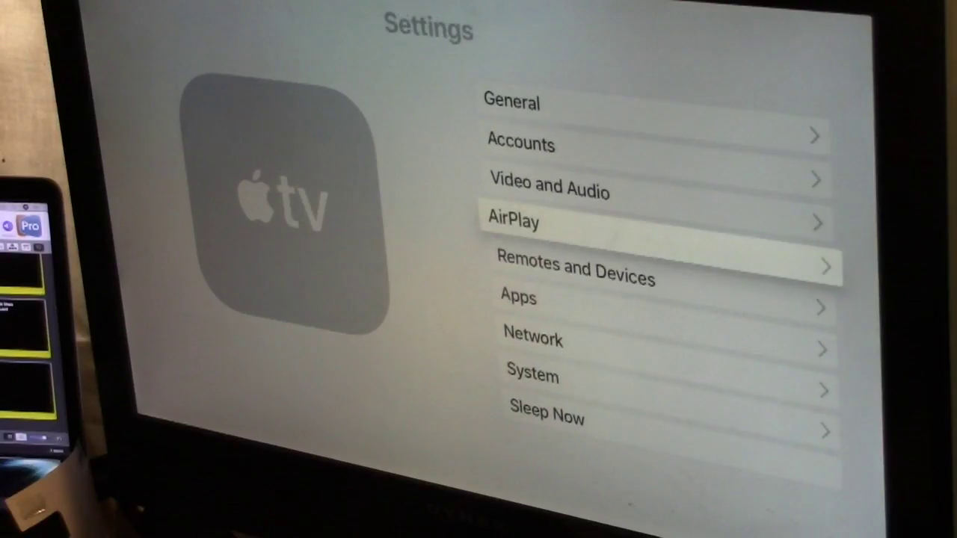
key("Down")
key("Down")
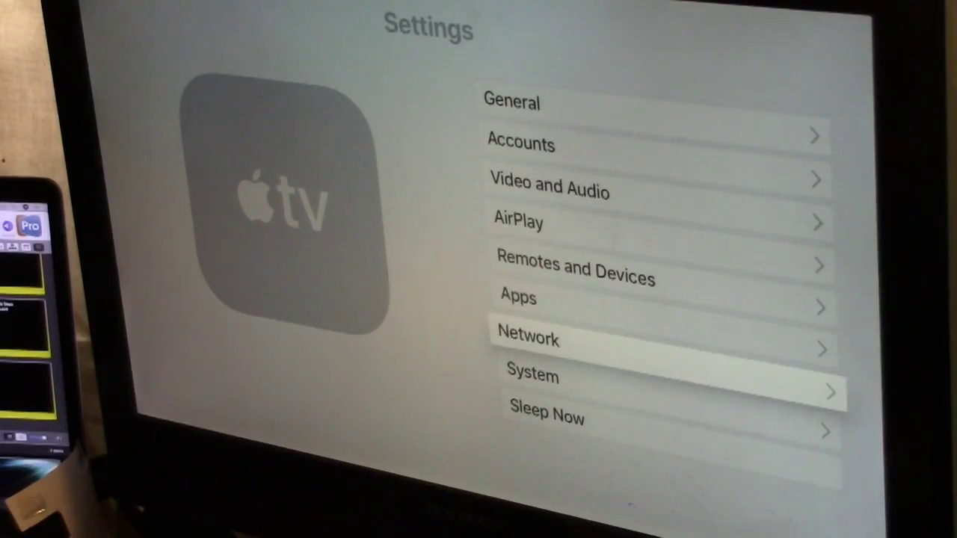
key("Return")
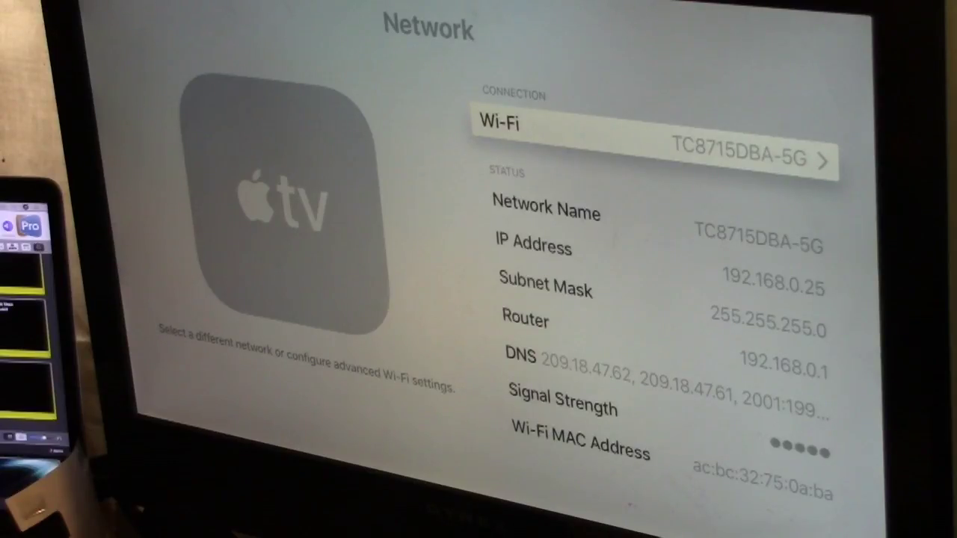
key("Escape")
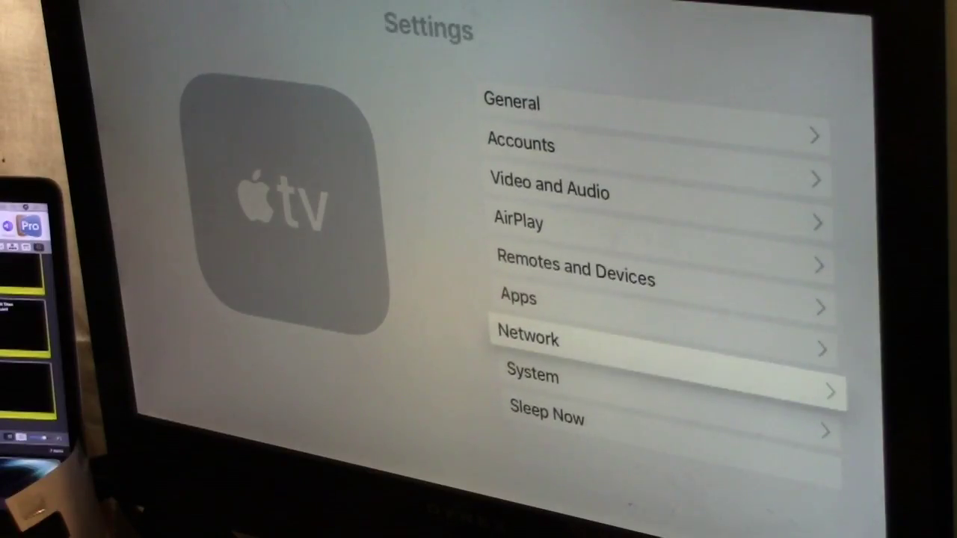
key("Escape")
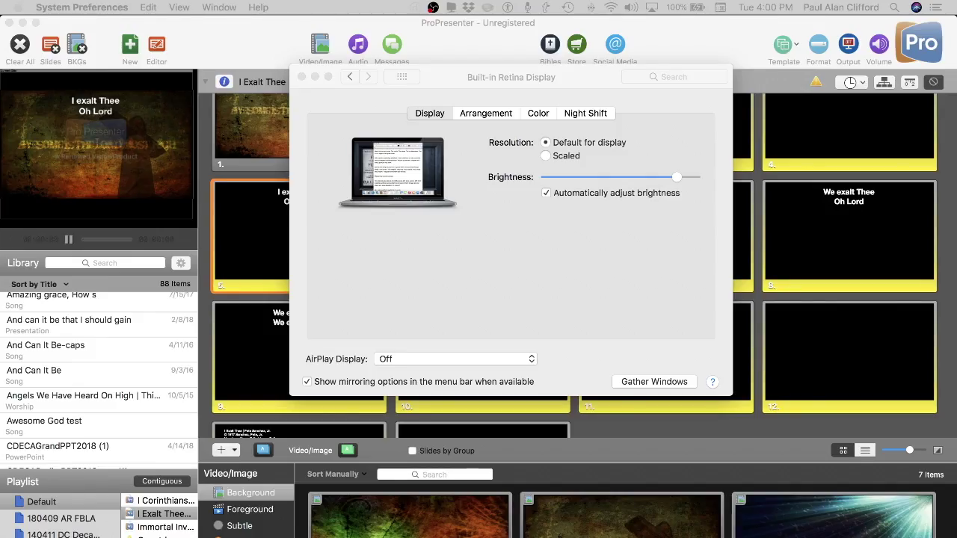
Step: Switch to the Mac's System Preferences and open the arrangement view of the Displays preferences
left_click(451, 74)
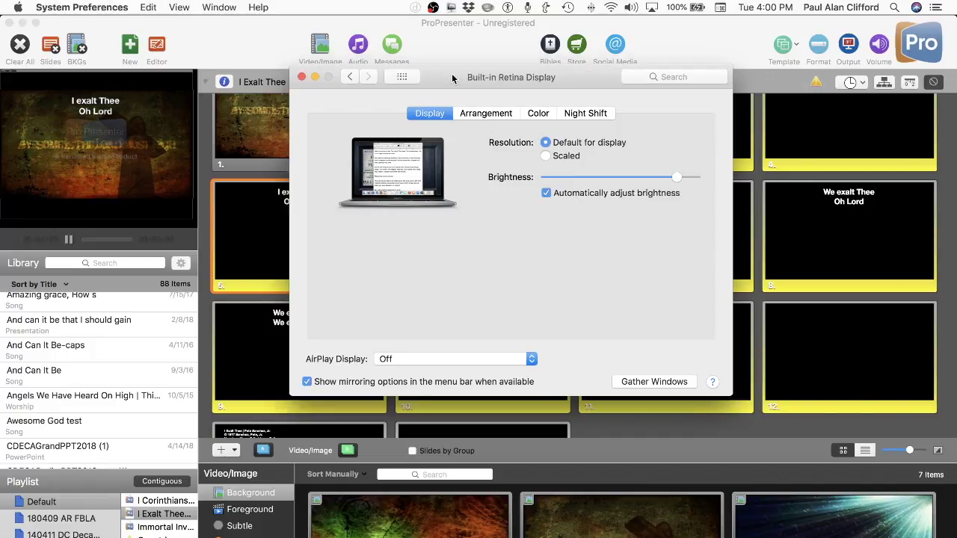
left_click(400, 77)
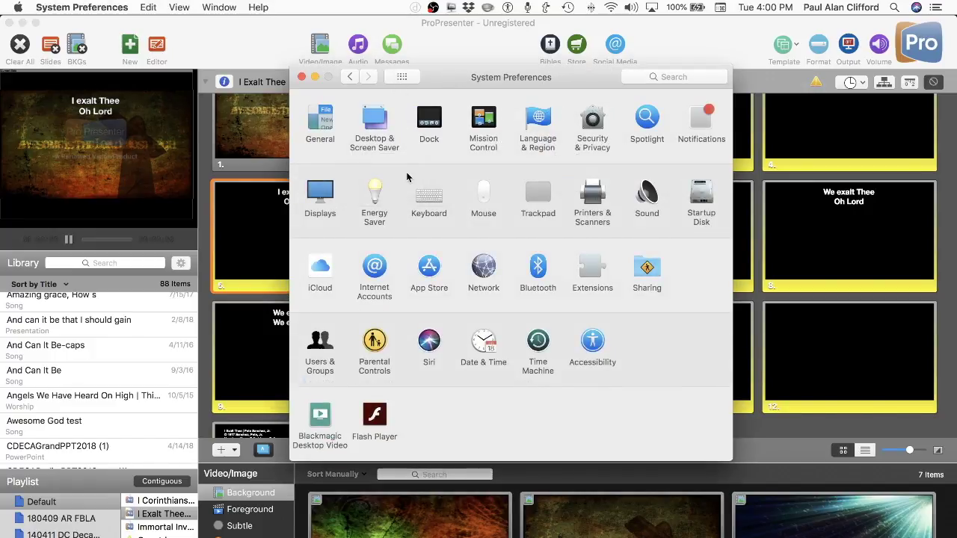
left_click(318, 208)
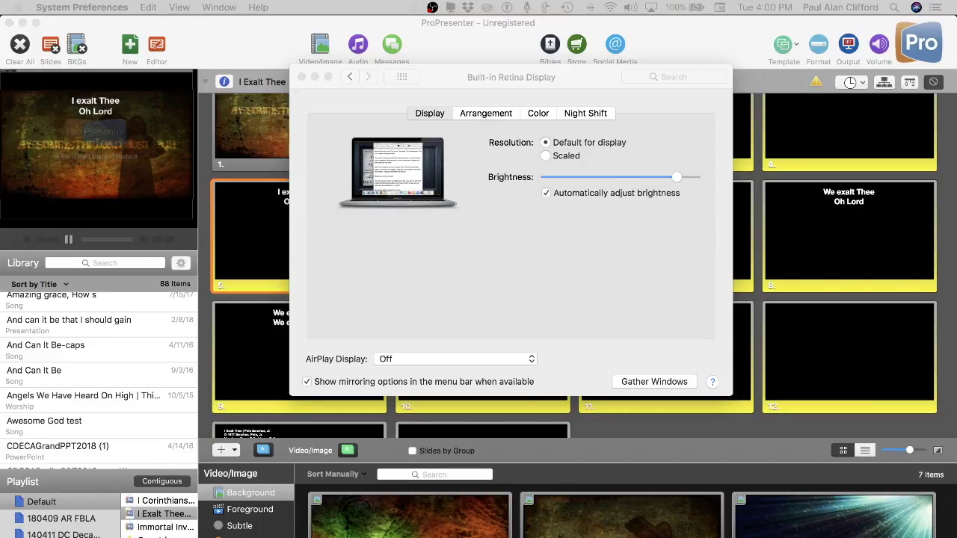
left_click(501, 282)
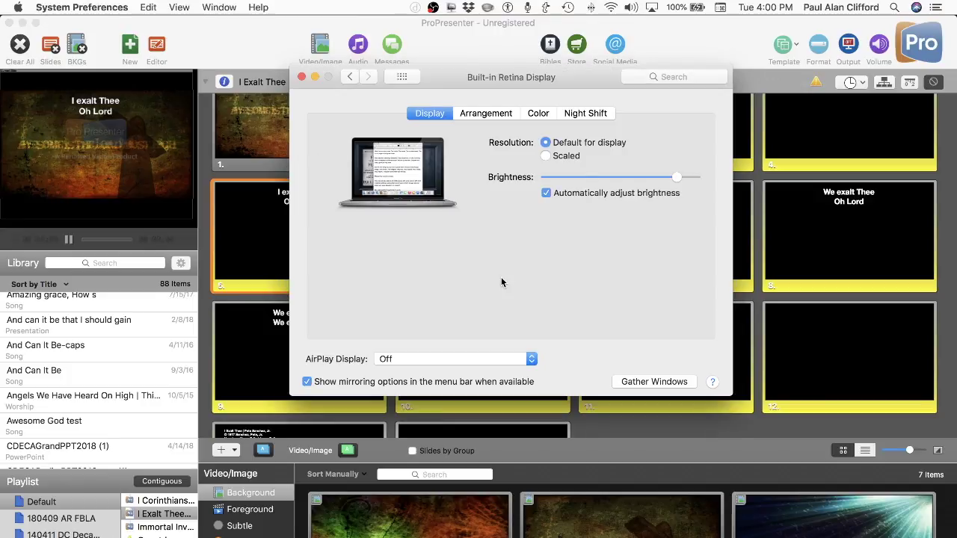
left_click(495, 115)
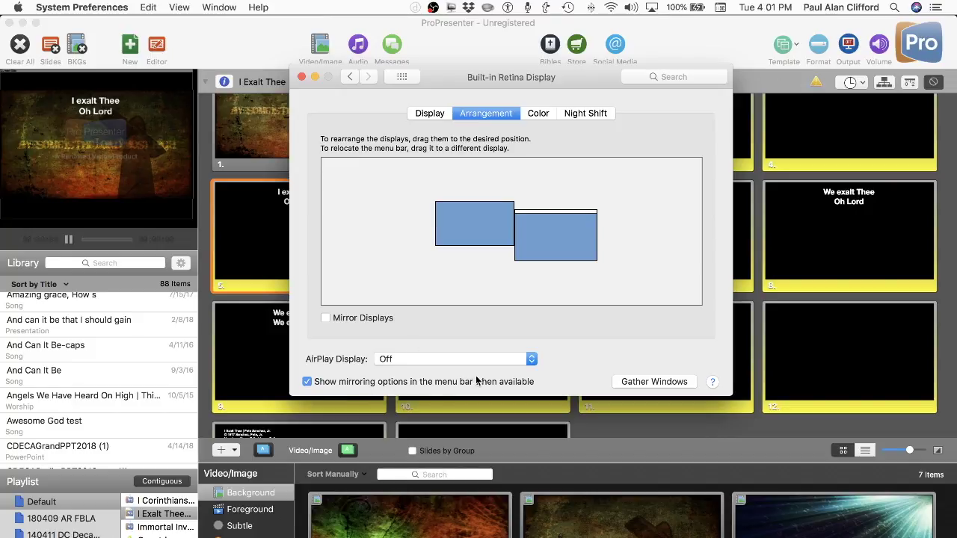
Step: Connect the Mac to the Office Apple TV as its AirPlay display
left_click(531, 360)
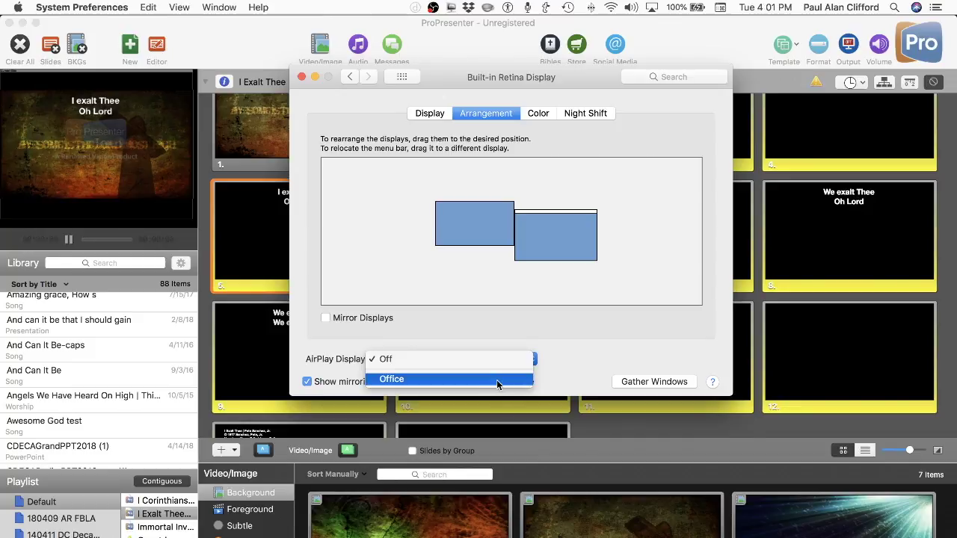
left_click(605, 336)
left_click(652, 8)
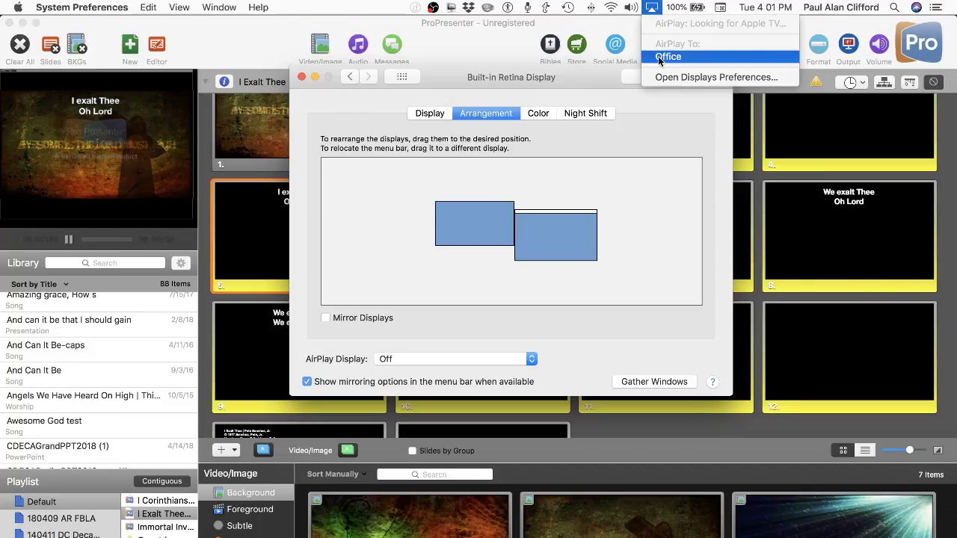
left_click(660, 60)
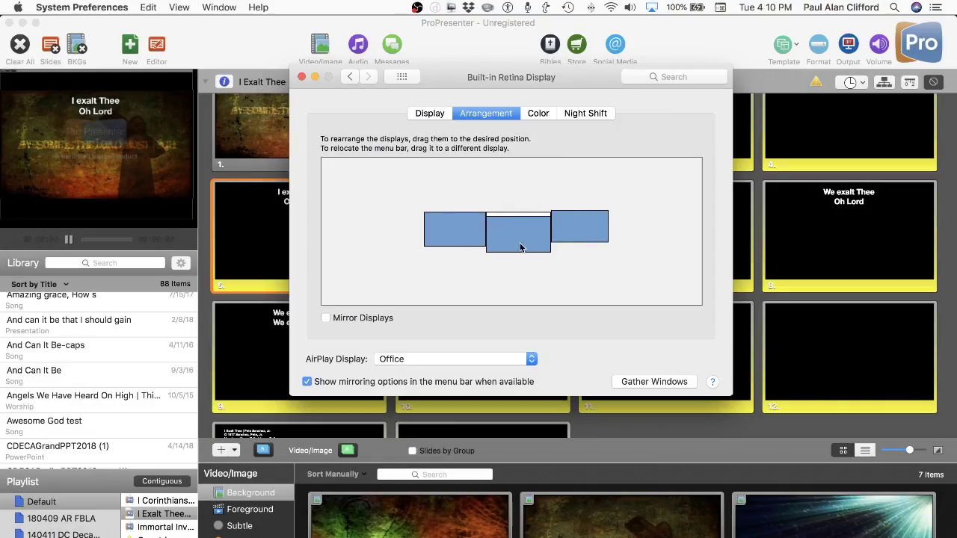
Step: Identify each connected screen in the display arrangement, including the AirPlay one
left_click(589, 227)
left_click(512, 228)
left_click(460, 226)
left_click(442, 232)
Step: Switch to ProPresenter 6 and open the Display section of its preferences
left_click(274, 28)
left_click(124, 7)
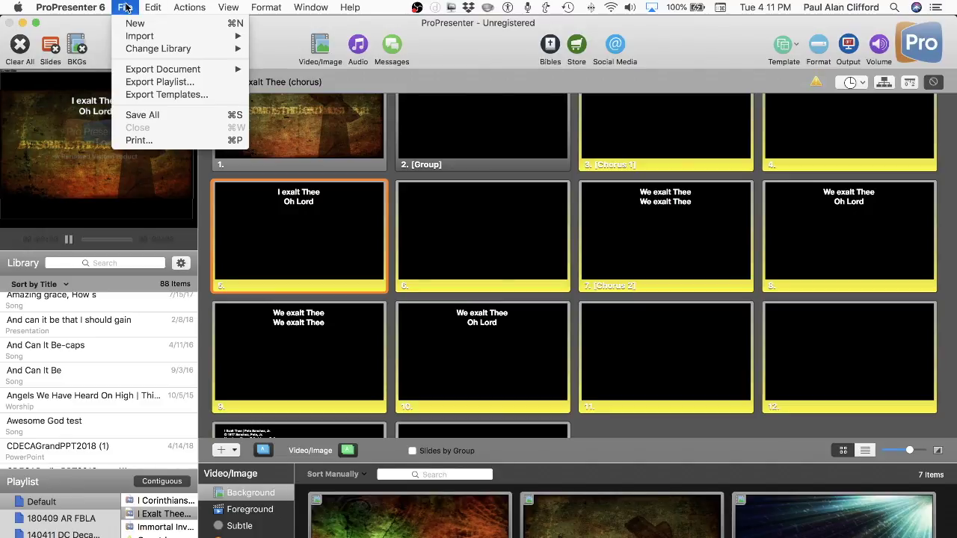
mouse_move(81, 8)
left_click(78, 45)
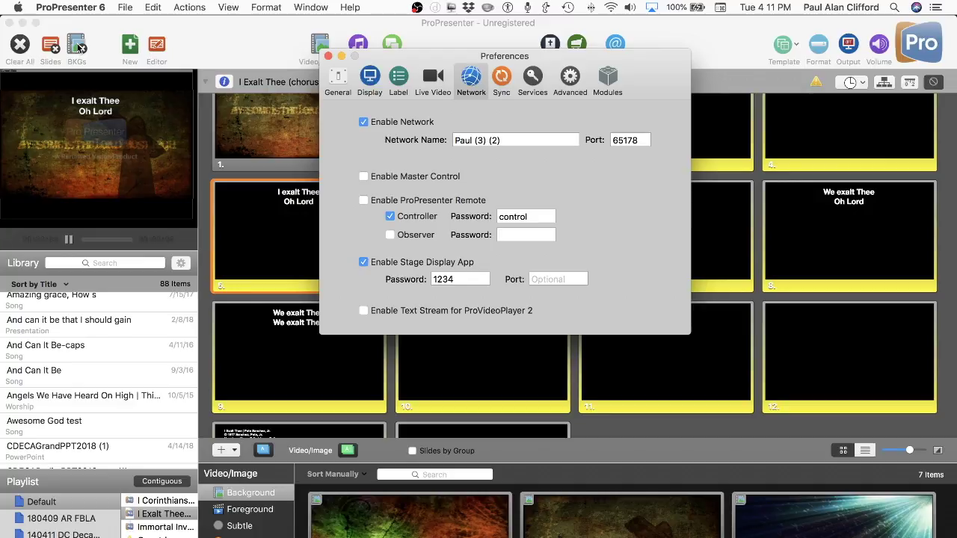
left_click(369, 84)
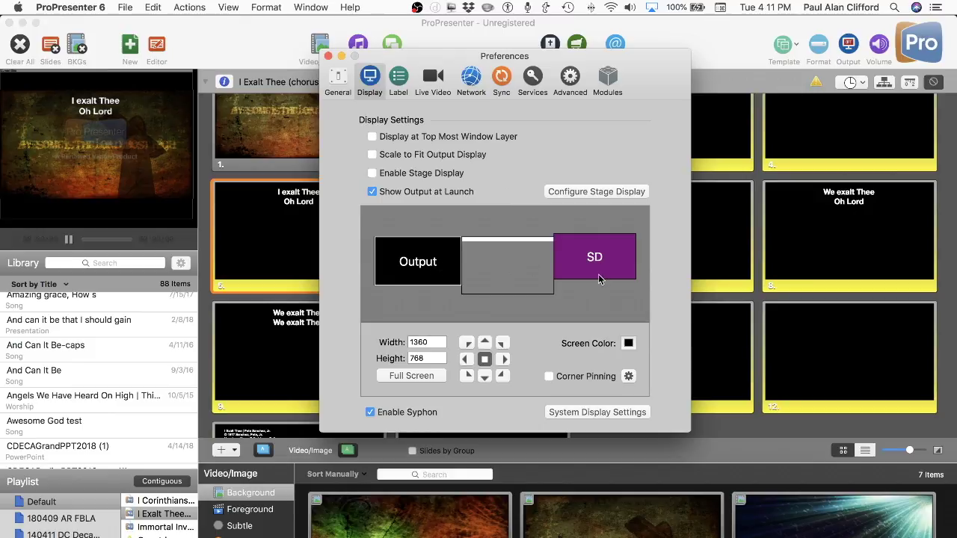
Step: Assign the ProPresenter output to the 1280 x 720 display, close the preferences and advance the slide
left_click_drag(430, 267, 612, 265)
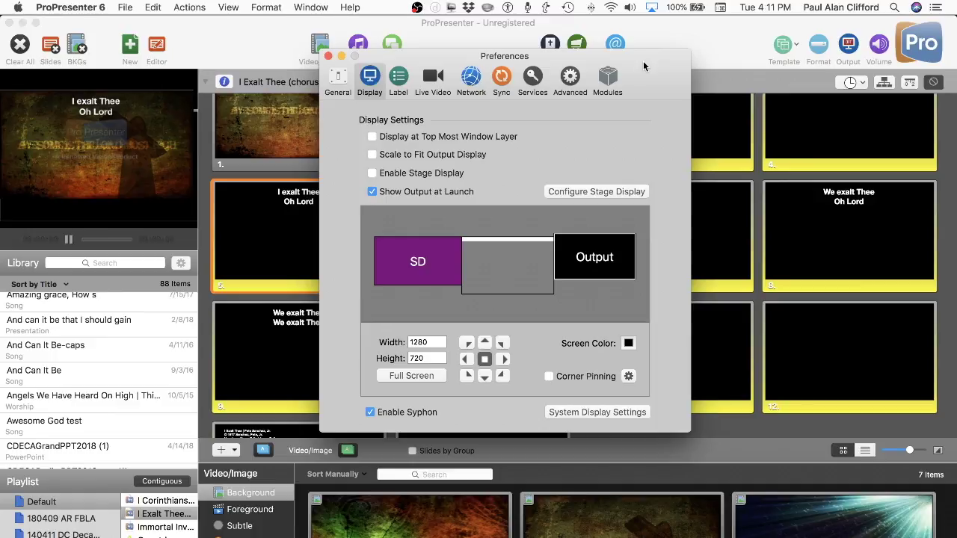
key("super+w")
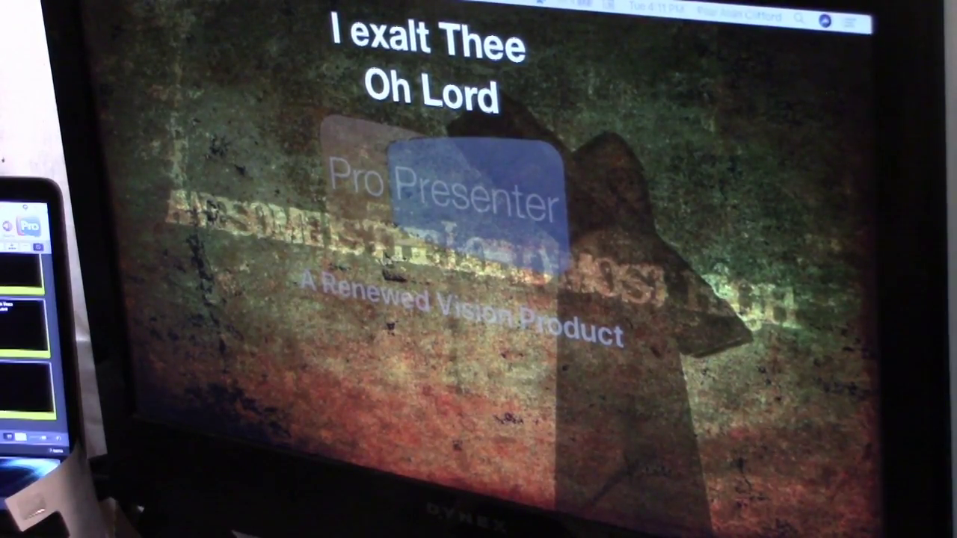
key("Right")
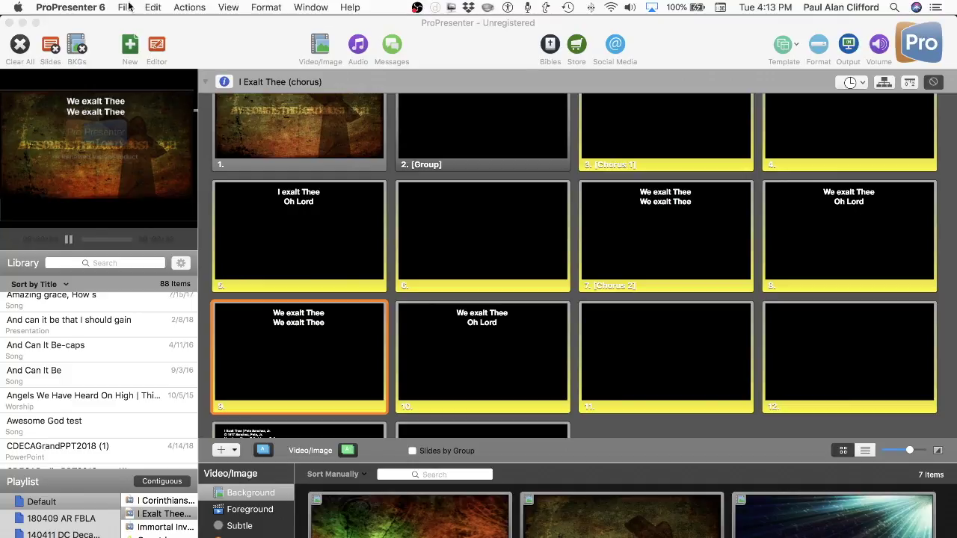
Step: Reopen ProPresenter's display preferences, move the output to the 1360 x 768 display and close them
left_click(280, 26)
left_click(85, 7)
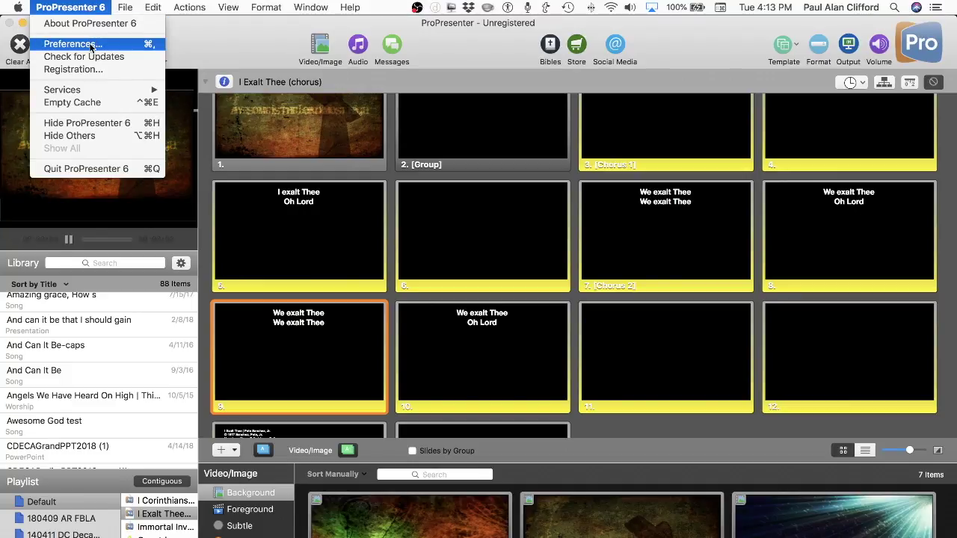
left_click(70, 44)
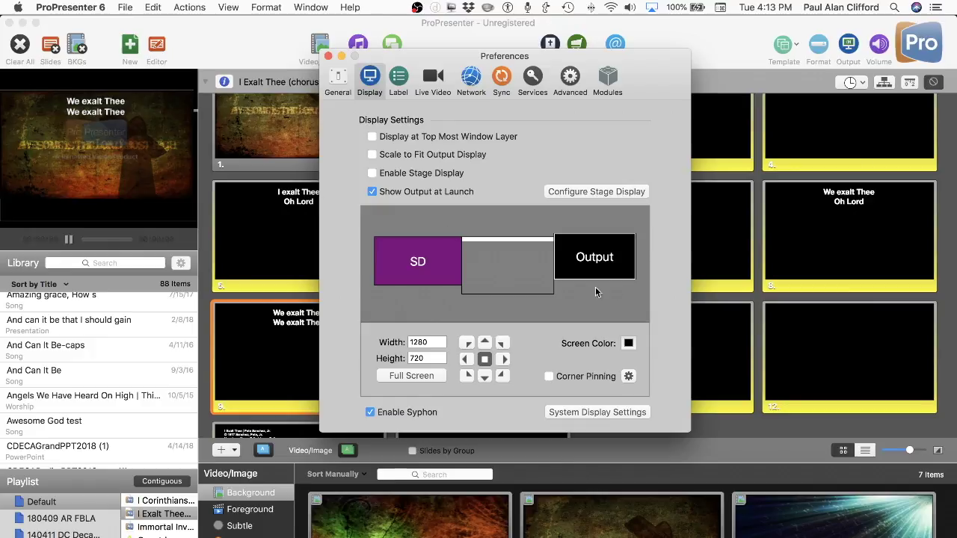
left_click_drag(612, 267, 412, 268)
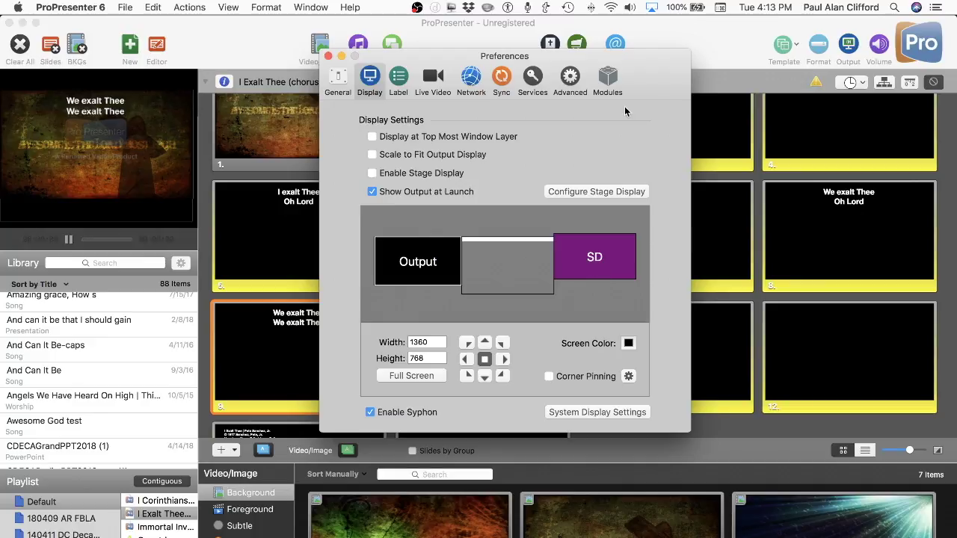
key("super+w")
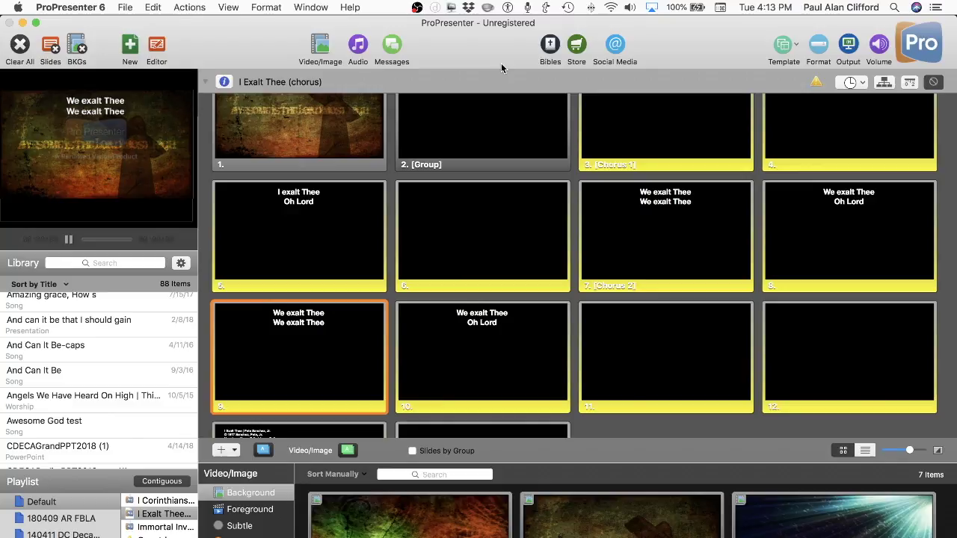
Step: Toggle the ProPresenter output to show the current slide on the output display and scroll through the slides
key("super+1")
left_click(849, 48)
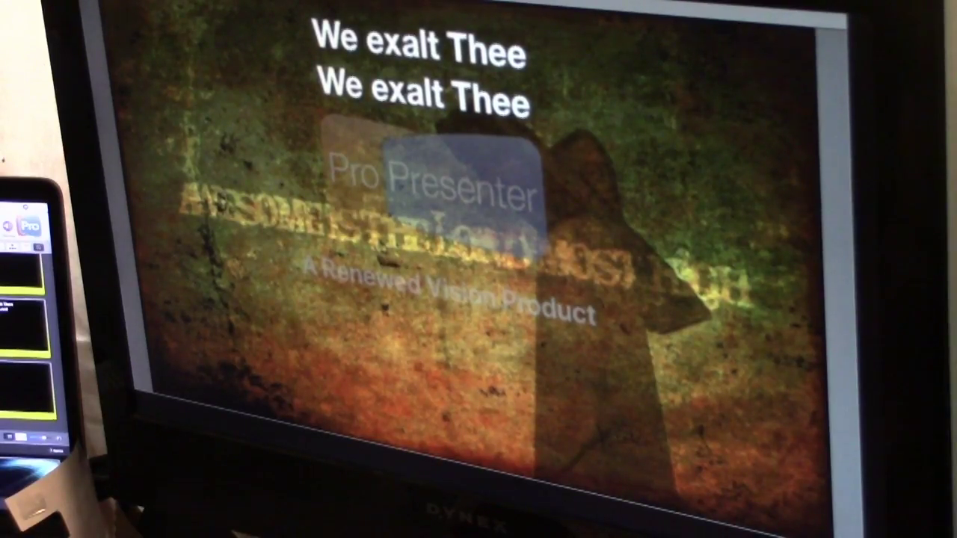
scroll(26, 336, "down", 2)
scroll(26, 344, "up", 2)
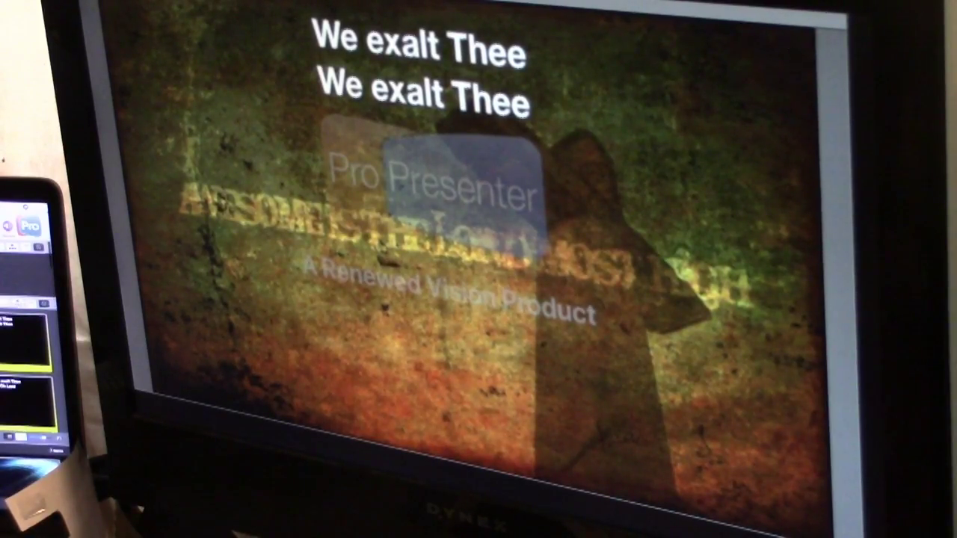